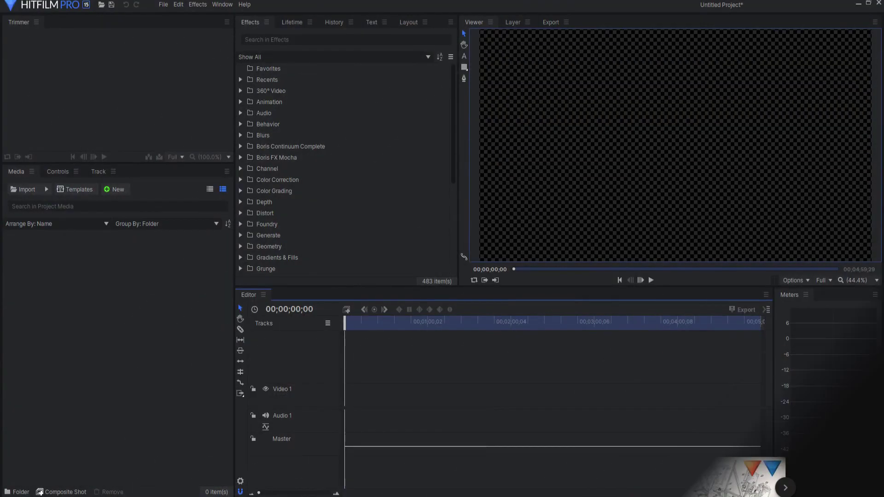
Step: Create a new 1080p composite shot named 'Final'
click(117, 189)
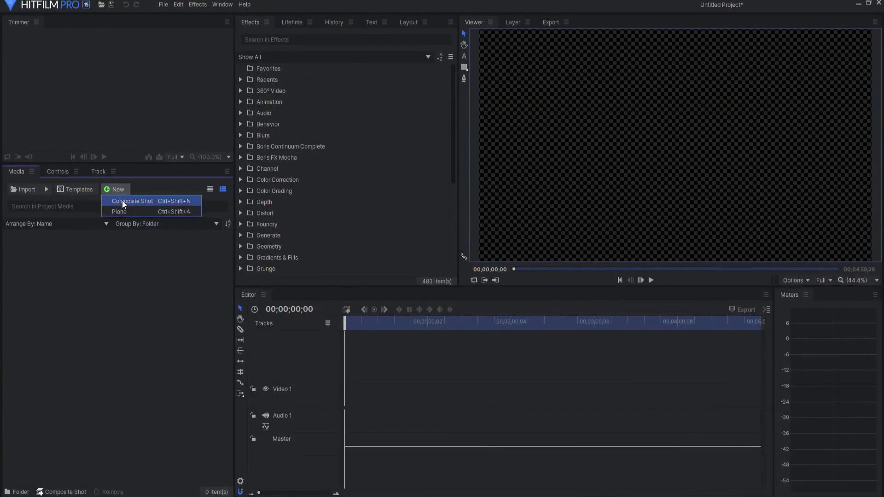
drag(464, 120, 391, 124)
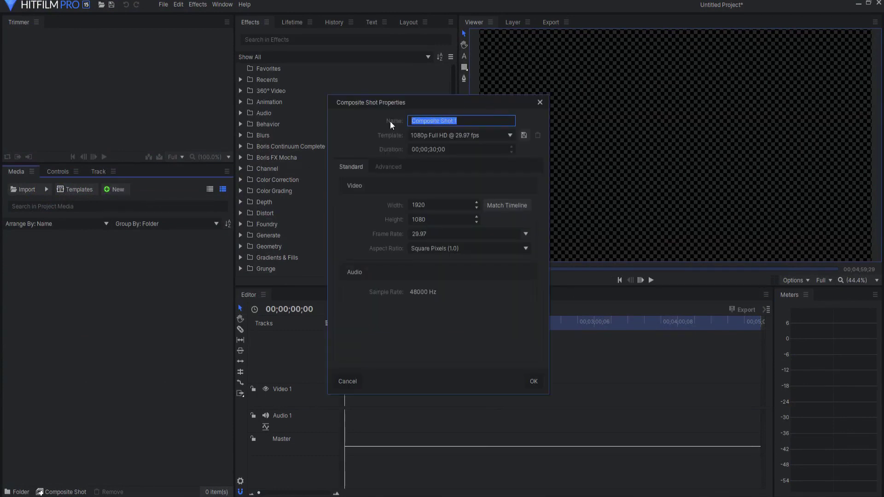
text(Fina)
text(l)
key(Return)
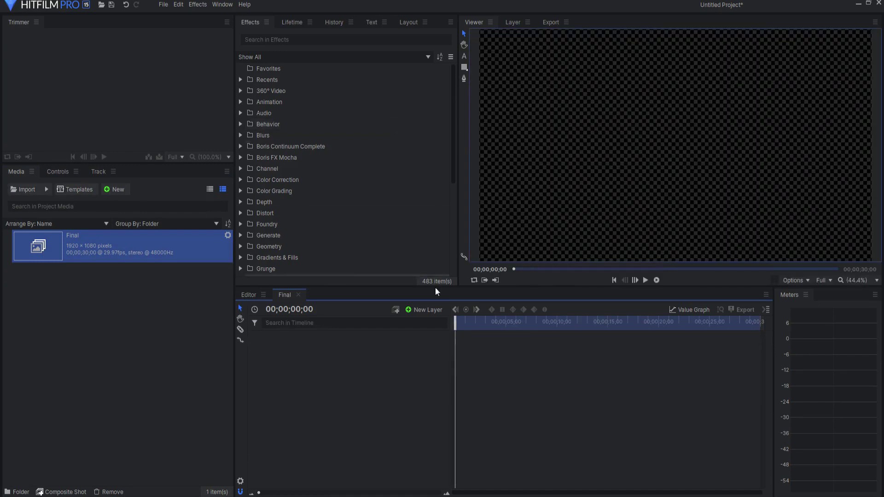
Step: Add a text layer to Final reading 'Sensei'
click(420, 308)
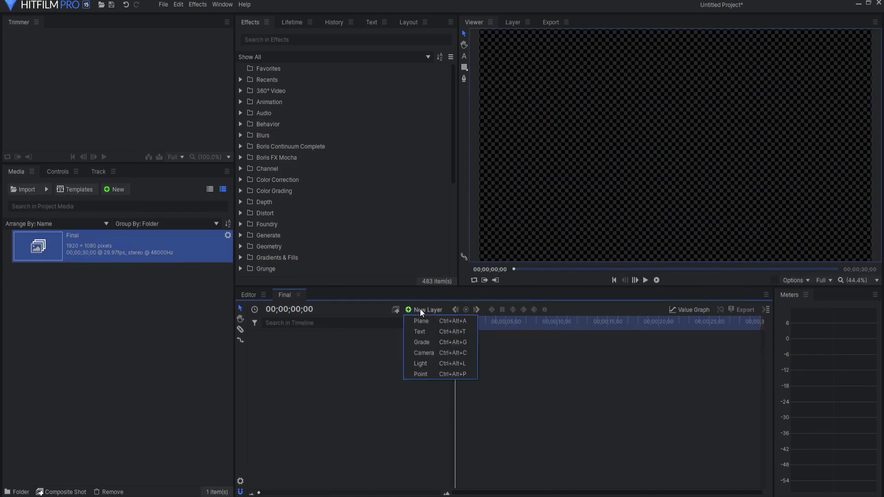
click(426, 333)
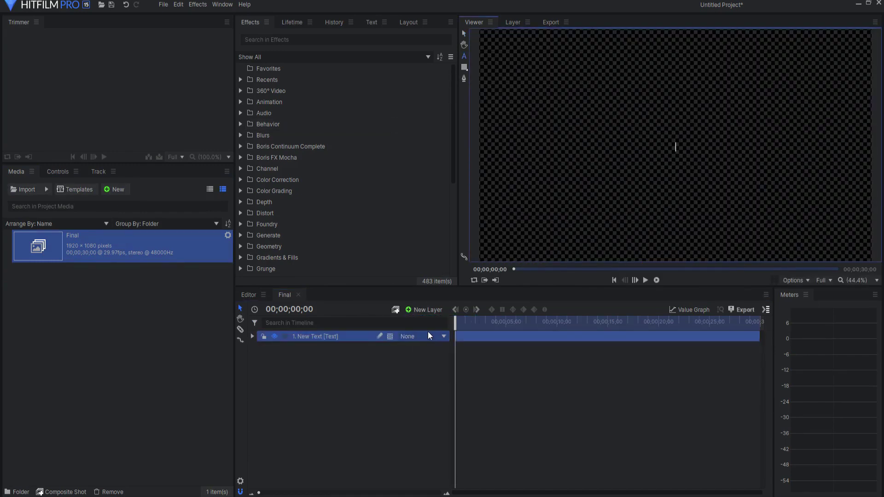
text(Sensei)
click(372, 22)
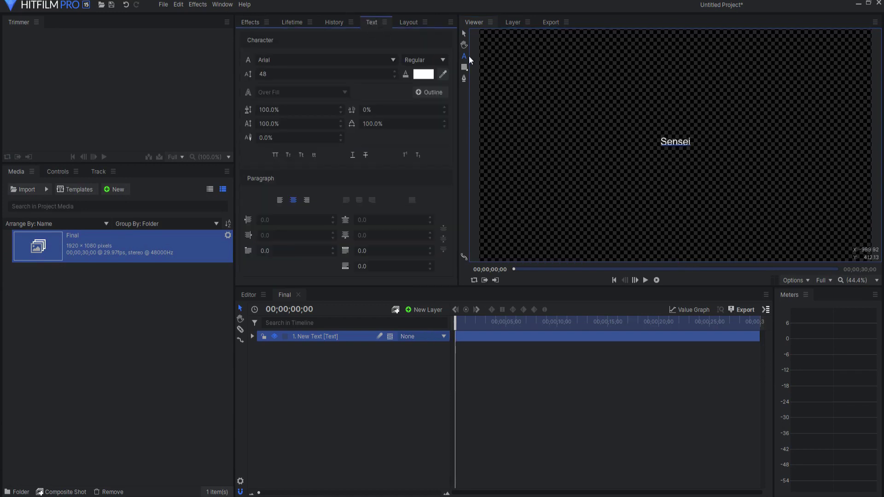
click(464, 34)
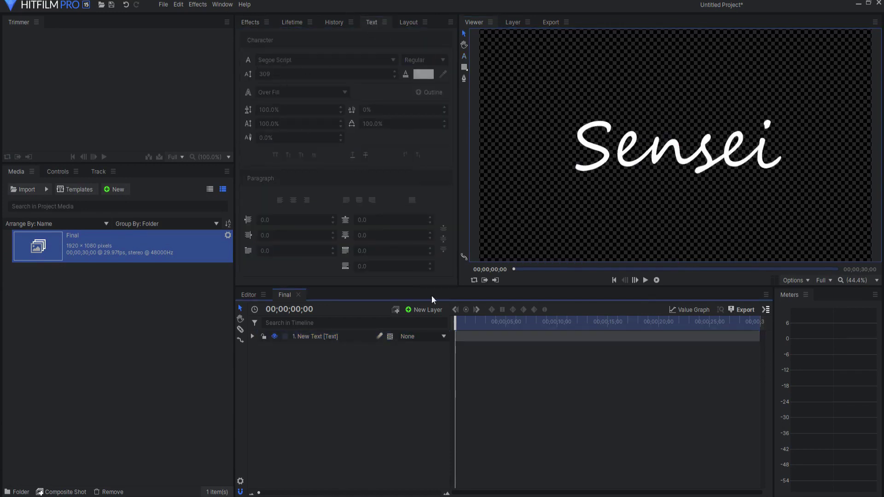
Step: Restyle the Sensei text in Segoe Script at size 382
click(301, 339)
drag(269, 72, 320, 72)
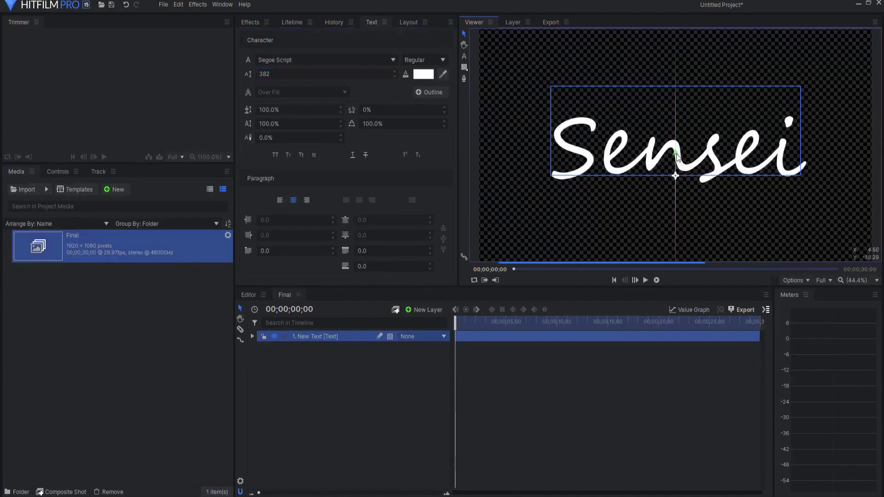
right_click(310, 335)
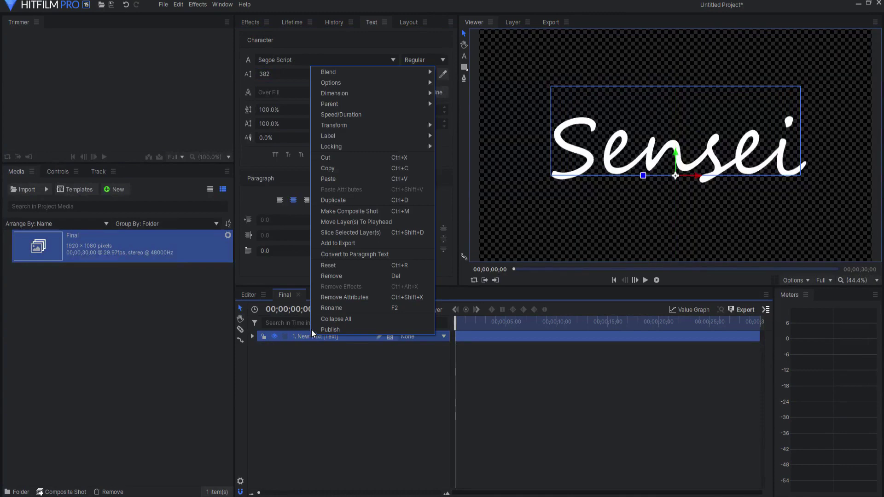
Step: Nest the Sensei text layer in a composite shot named 'Graphic', then return to Final
click(334, 210)
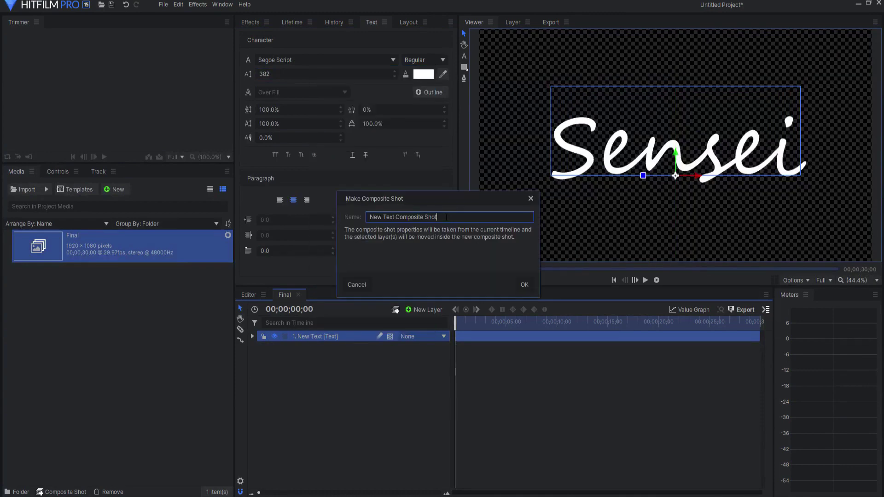
drag(447, 217, 338, 210)
text(Gr)
text(aphic)
click(525, 284)
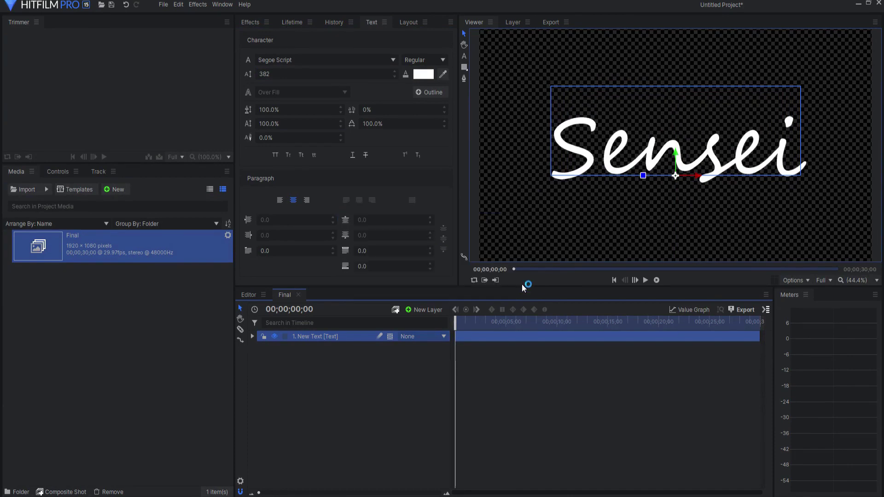
click(289, 293)
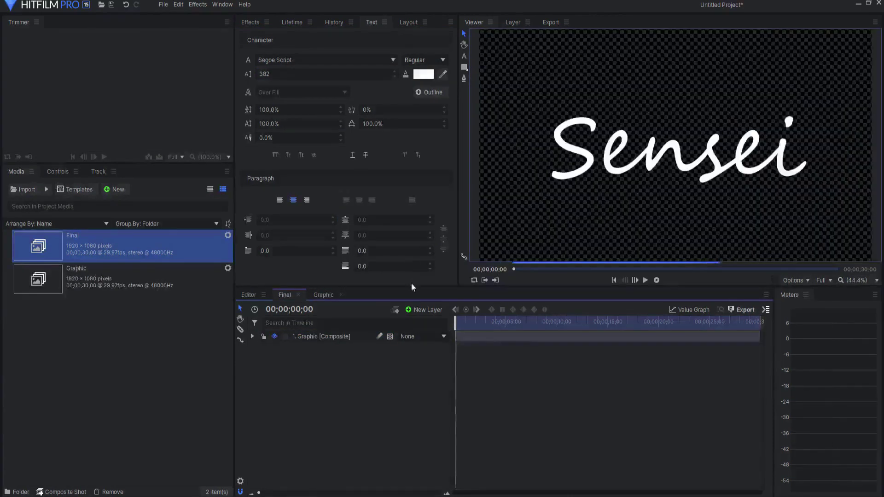
Step: Add a black plane layer to Final and place it below the Graphic layer
click(425, 310)
click(421, 321)
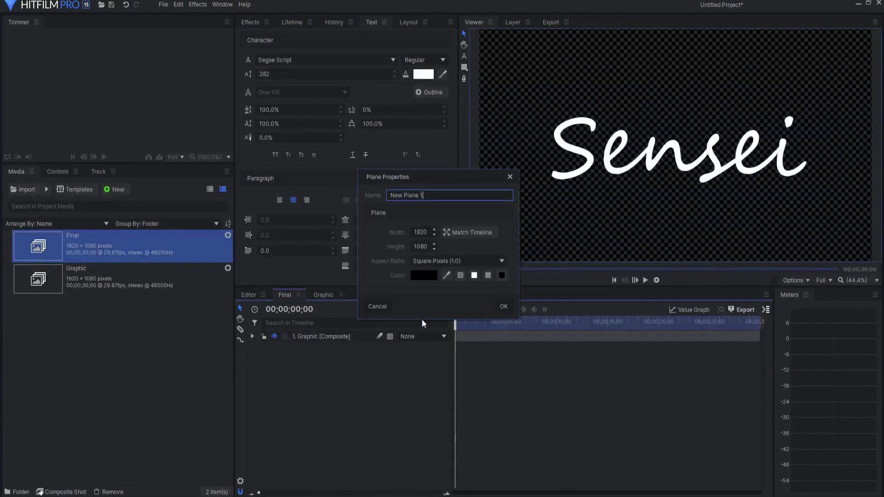
click(503, 306)
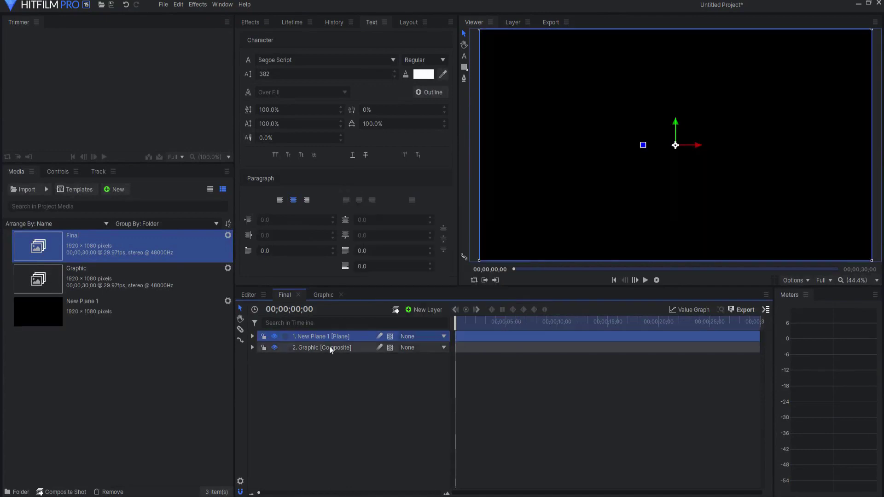
drag(319, 334, 320, 359)
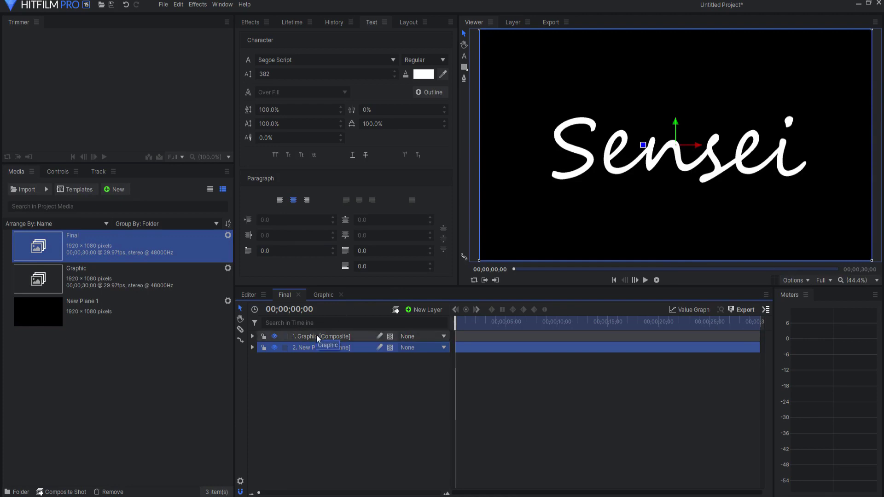
click(465, 81)
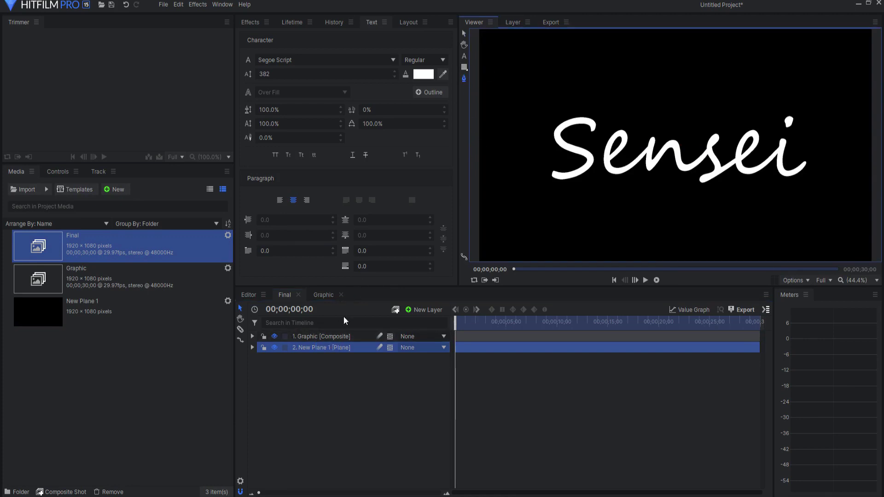
scroll(550, 153, up, 3)
Step: Draw a freehand mask on the plane along the Sensei lettering, starting from the S curve
mouse_move(632, 95)
mouse_down()
mouse_move(640, 111)
mouse_move(583, 95)
mouse_up()
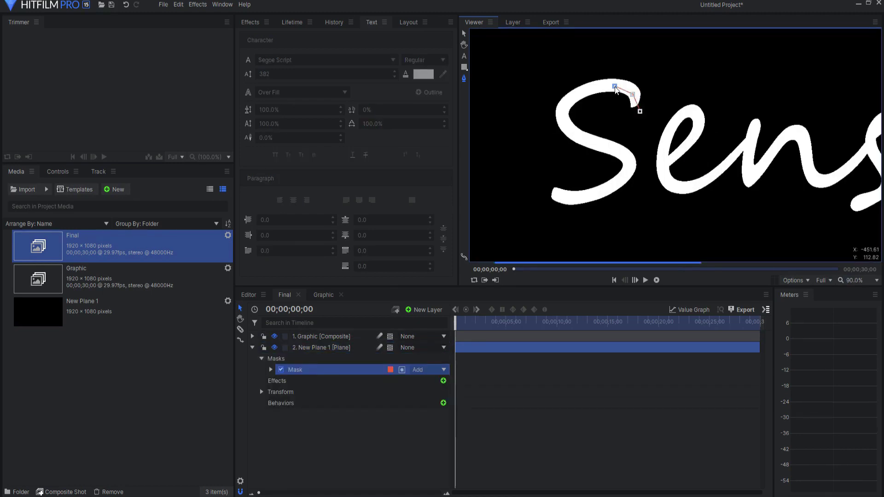
mouse_move(580, 99)
mouse_down()
mouse_move(565, 125)
mouse_move(596, 148)
mouse_up()
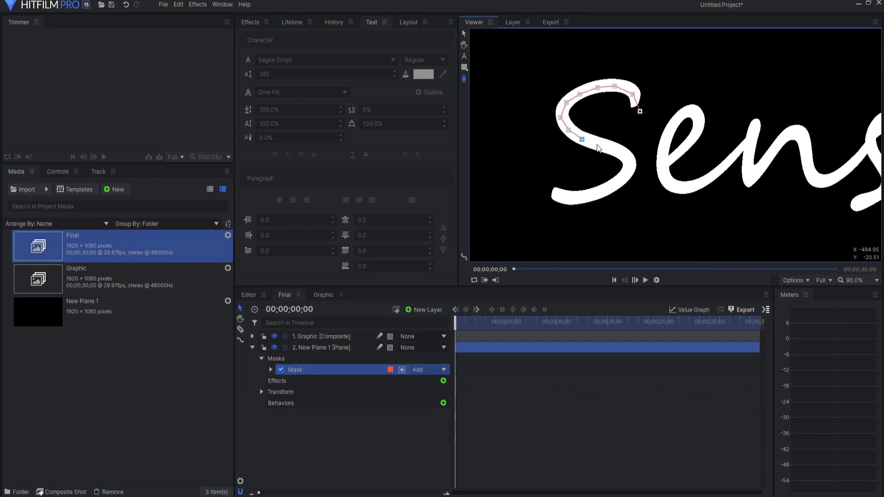
mouse_move(598, 147)
mouse_down()
mouse_move(623, 164)
mouse_move(626, 177)
mouse_move(589, 198)
mouse_move(567, 196)
mouse_move(684, 138)
mouse_move(705, 166)
mouse_move(760, 176)
mouse_move(807, 104)
mouse_move(753, 138)
mouse_move(621, 178)
mouse_up()
scroll(619, 177, down, 2)
scroll(608, 200, down, 3)
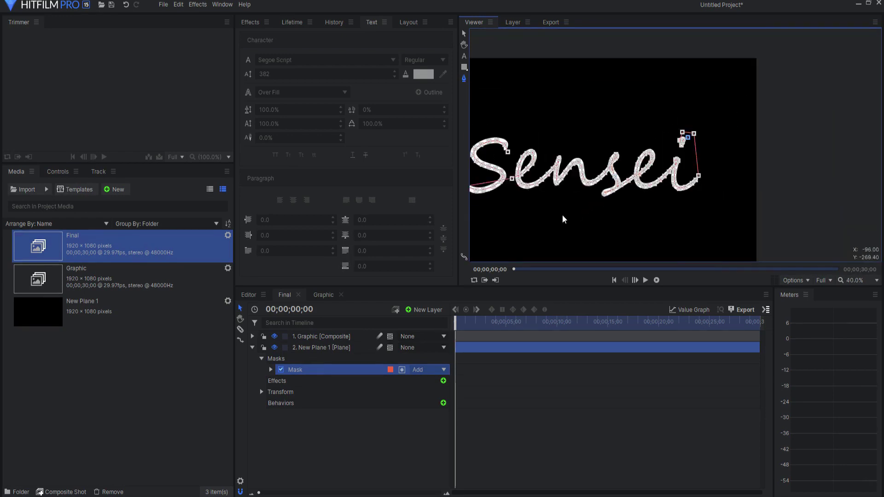
drag(606, 212, 630, 206)
scroll(650, 145, up, 1)
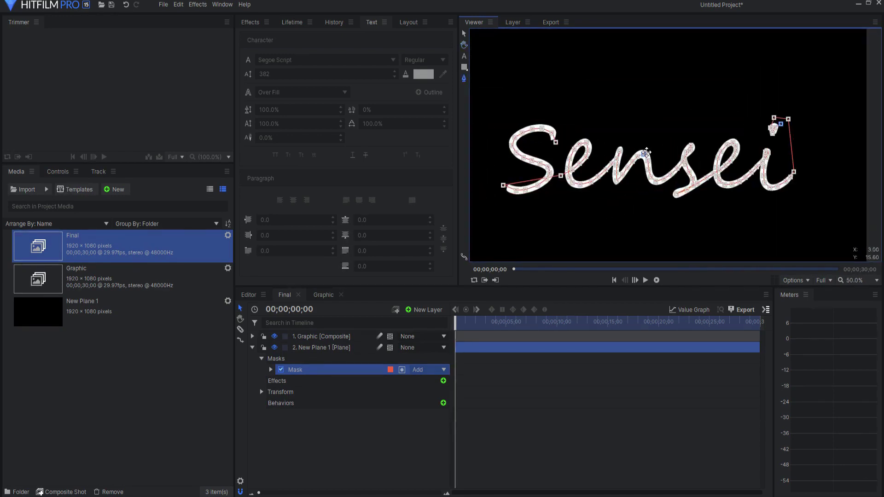
scroll(656, 130, up, 1)
drag(655, 130, 681, 115)
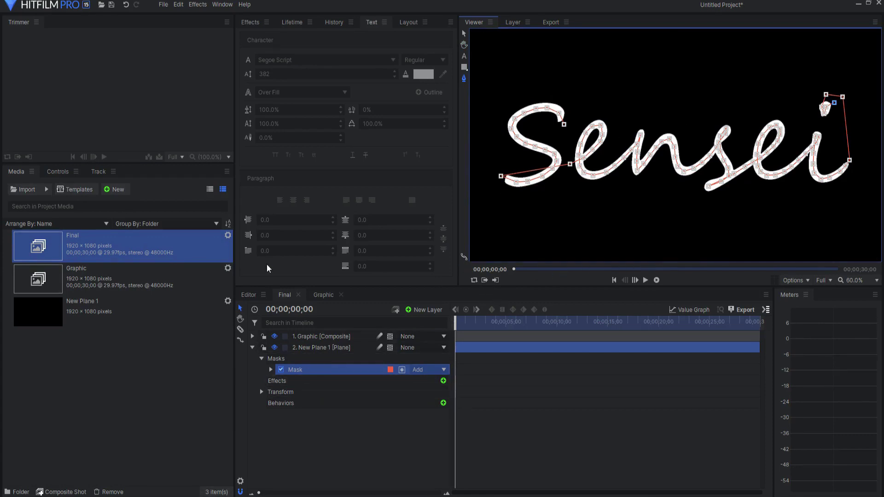
click(251, 23)
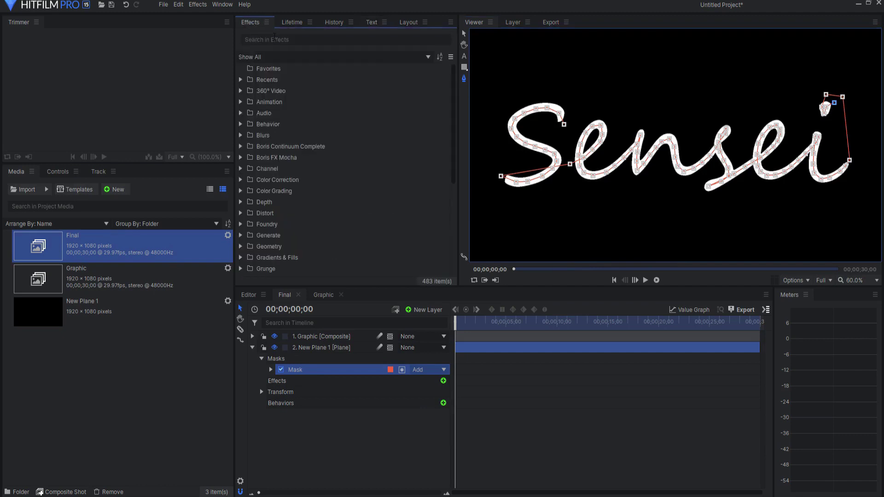
Step: Find Neon Path [Layer only] by searching 'neon' and apply it to New Plane 1
click(274, 35)
text(neon)
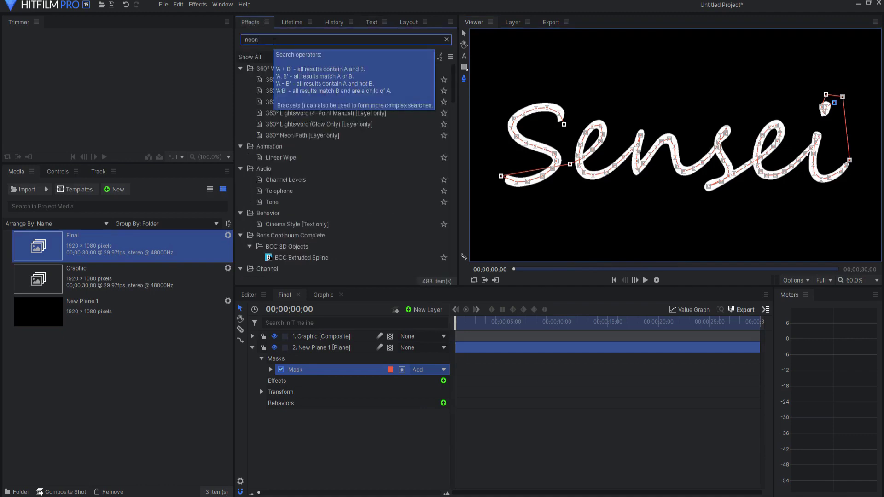
text( path)
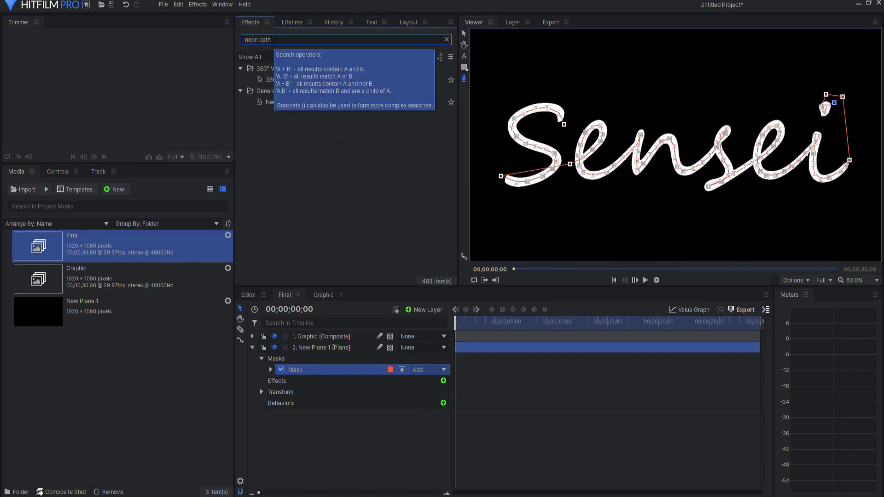
drag(272, 103, 314, 352)
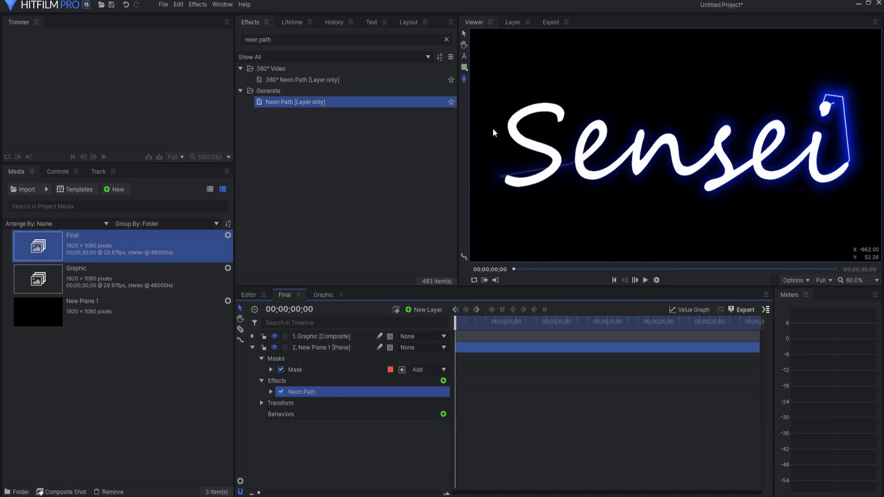
Step: Set the Neon Path Inner Glow width to 0 px and Core feather to 0%
click(271, 393)
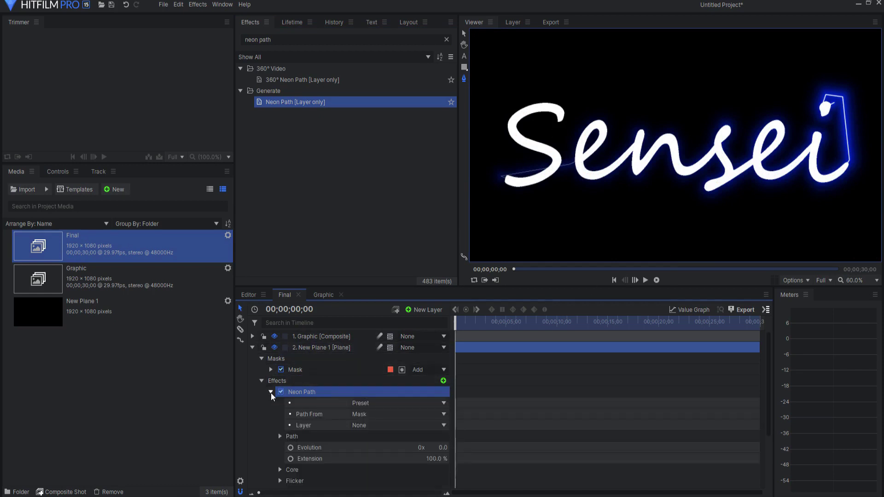
scroll(322, 416, down, 3)
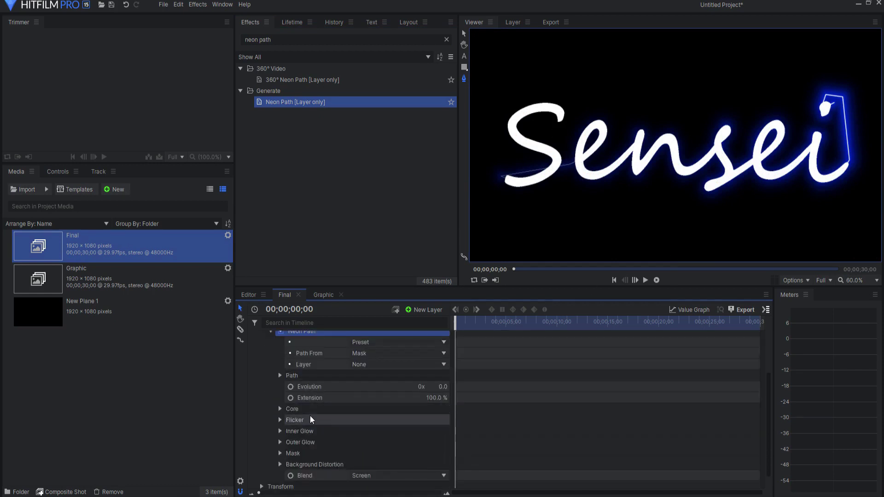
click(279, 431)
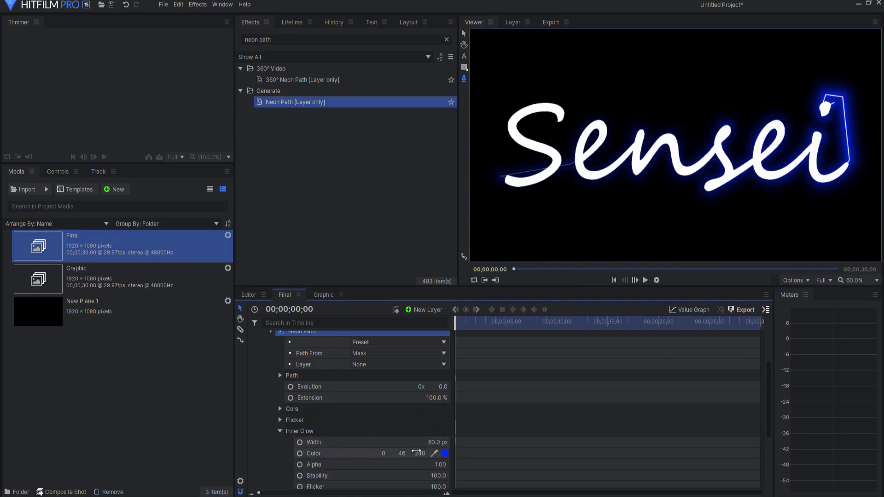
drag(438, 442, 306, 442)
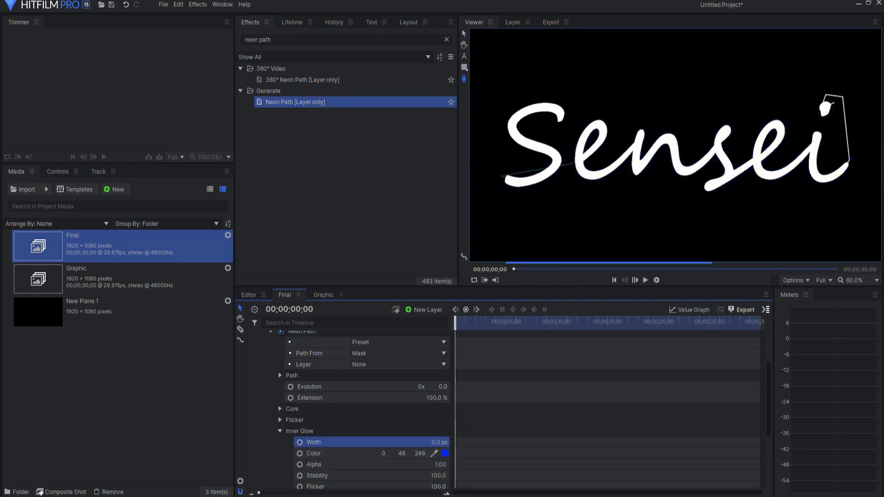
click(278, 431)
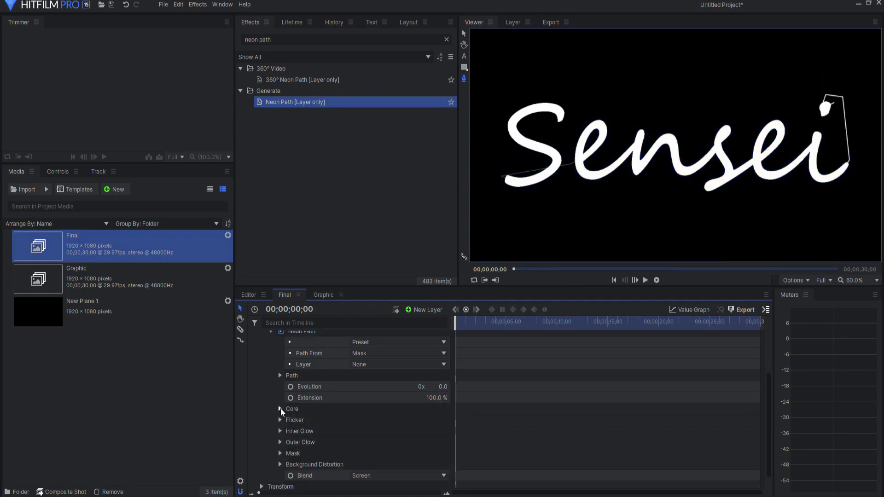
click(280, 408)
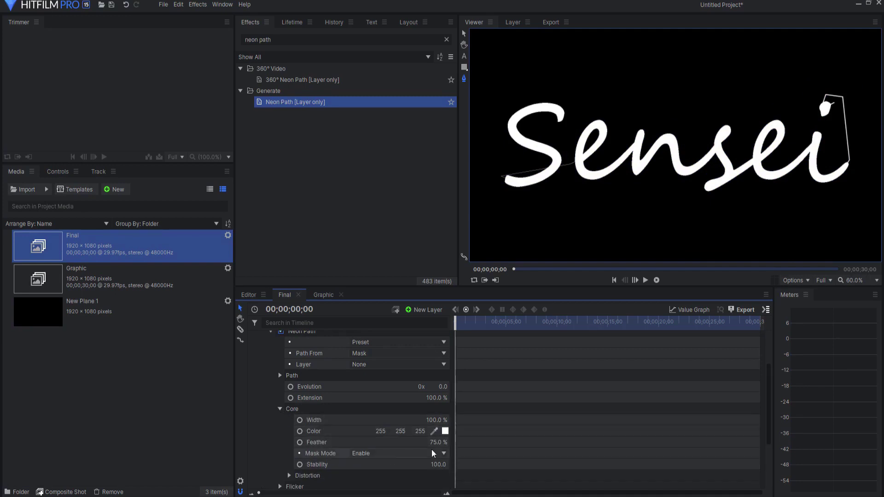
drag(437, 442, 307, 441)
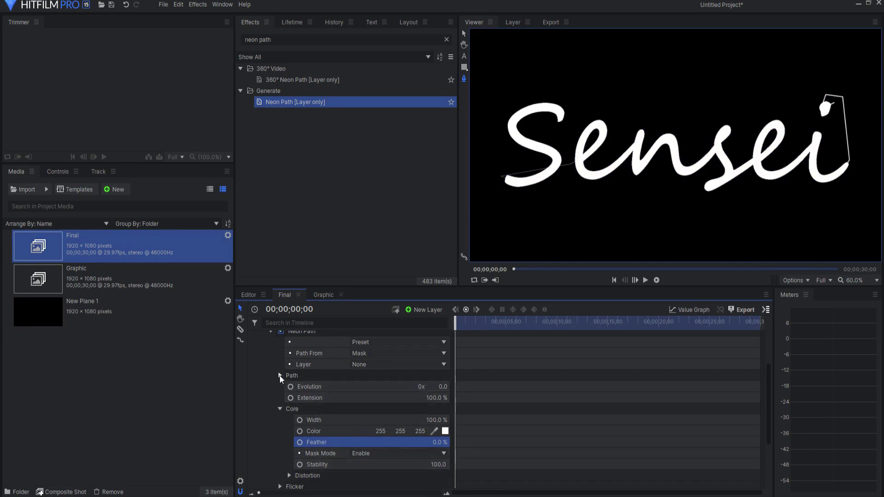
Step: Set Neon Path Start and End Width to 35 px, then try different Extension values
click(279, 375)
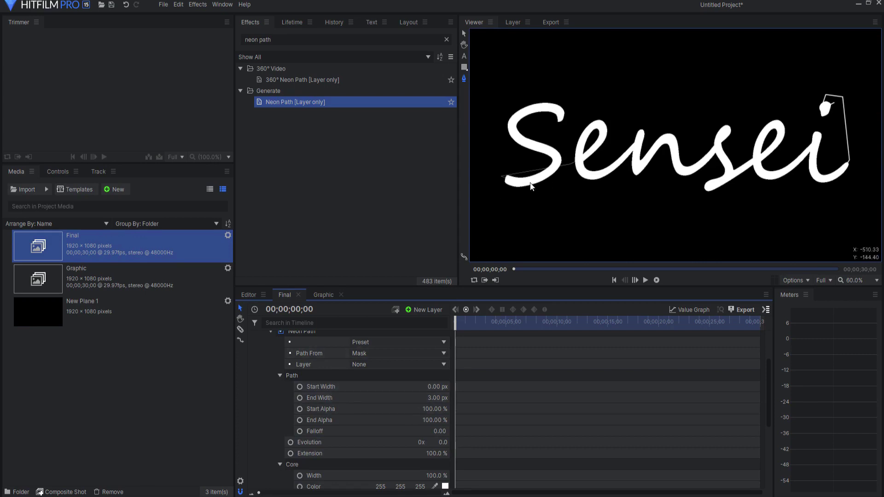
click(433, 387)
key(Tab)
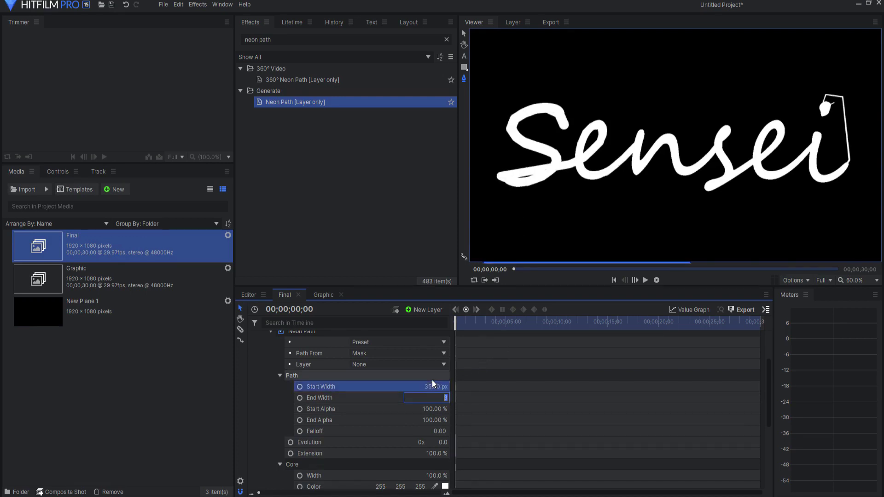
text(35)
key(Return)
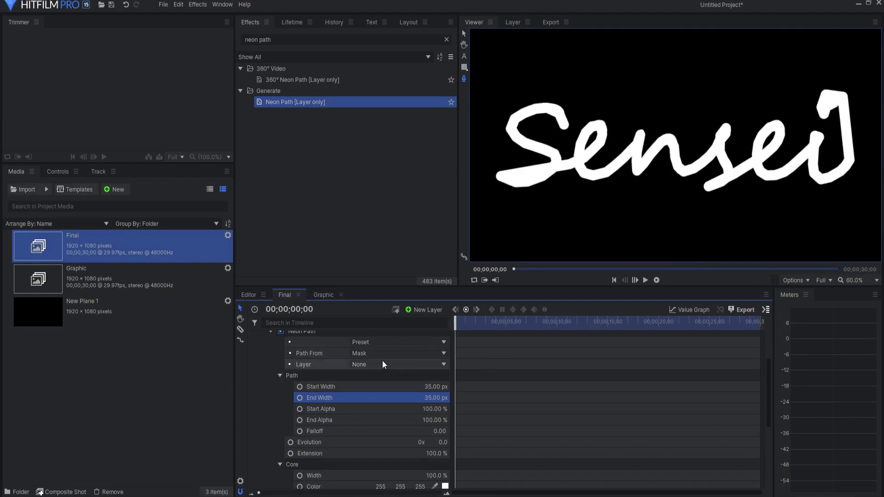
click(435, 453)
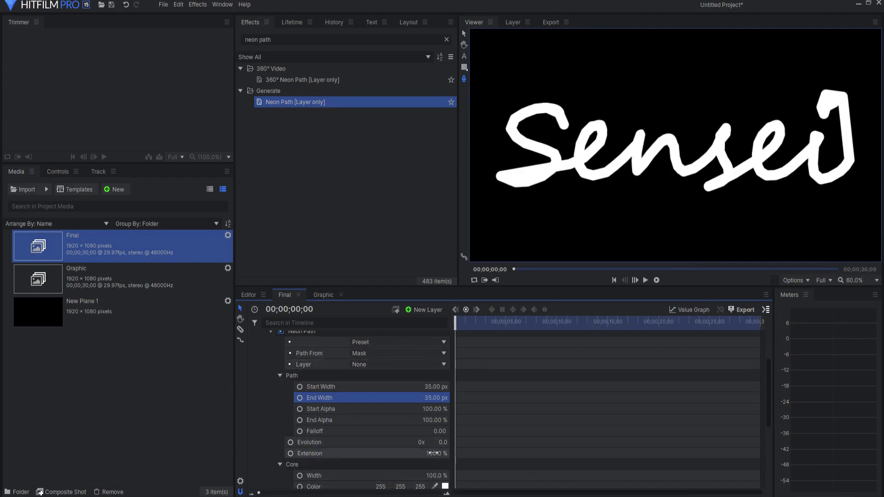
text(47)
key(Return)
mouse_move(435, 452)
mouse_down()
mouse_move(414, 453)
mouse_move(473, 453)
mouse_up()
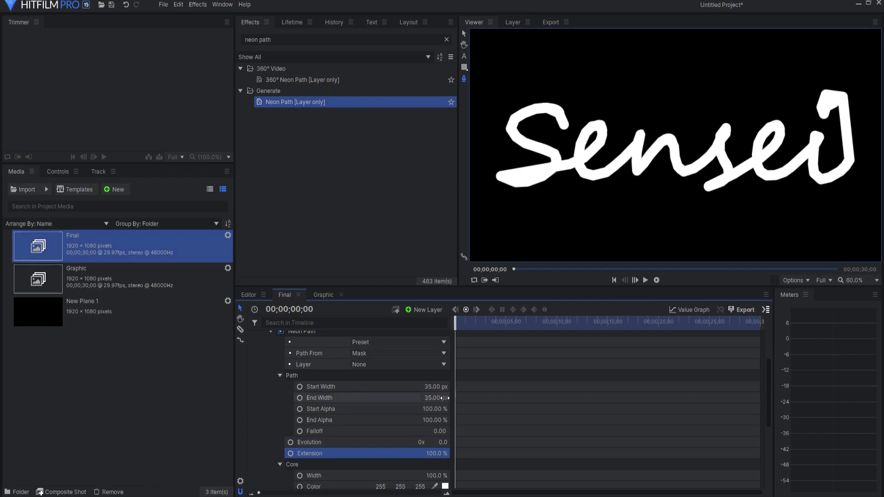
Step: At frame 00;00;00;15, set Extension to 0% and keyframe Extension and Evolution
click(313, 310)
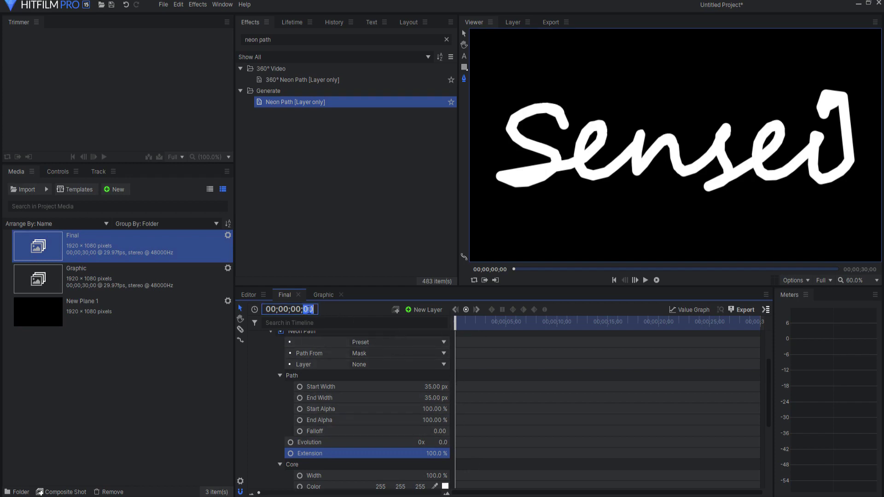
text(15)
key(Return)
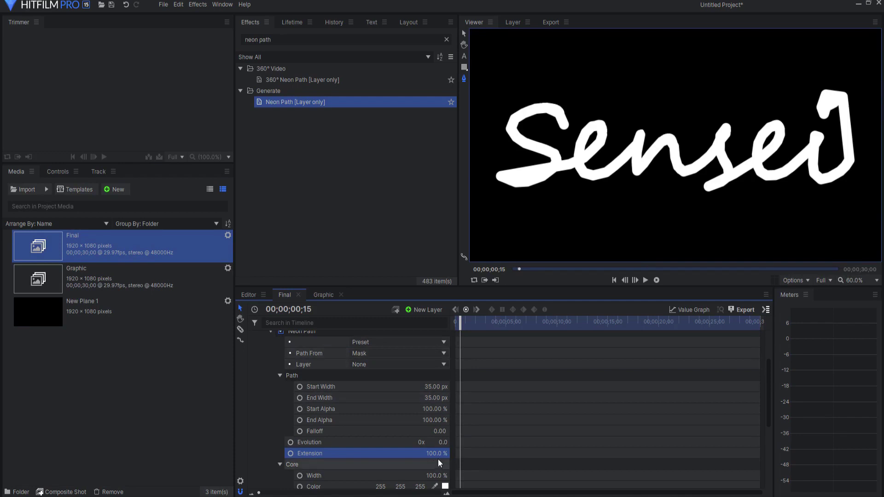
drag(433, 453, 363, 453)
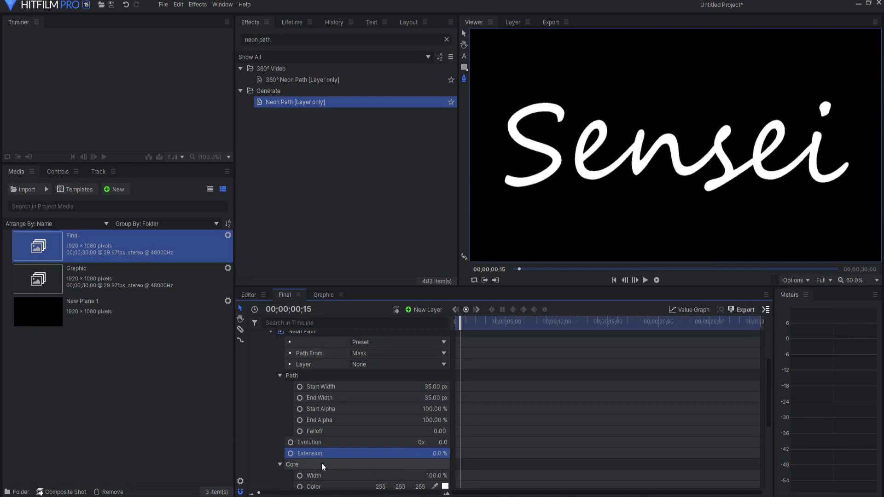
click(291, 454)
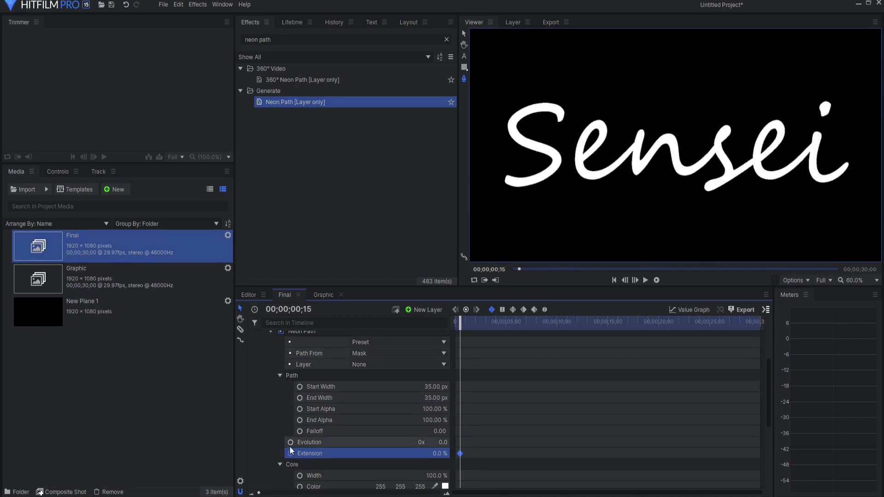
click(291, 443)
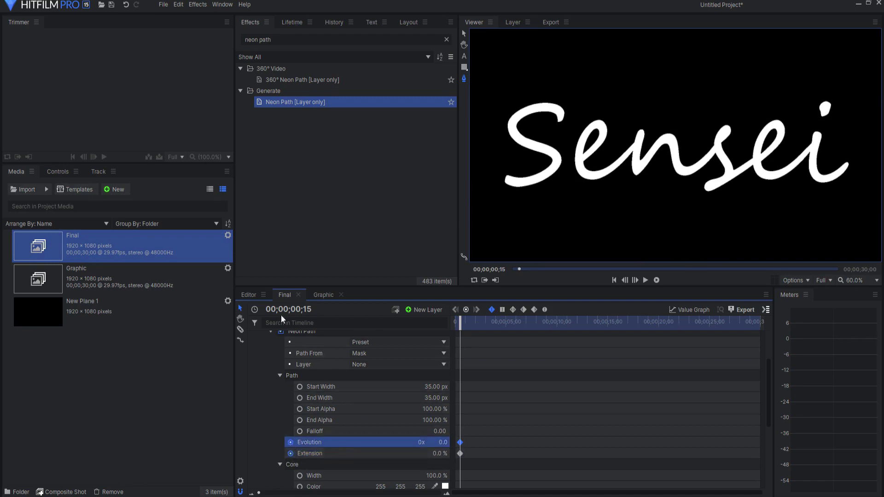
Step: At 00;00;03;15, set Extension to 100% and Evolution to 1x
click(294, 309)
text(03)
key(Return)
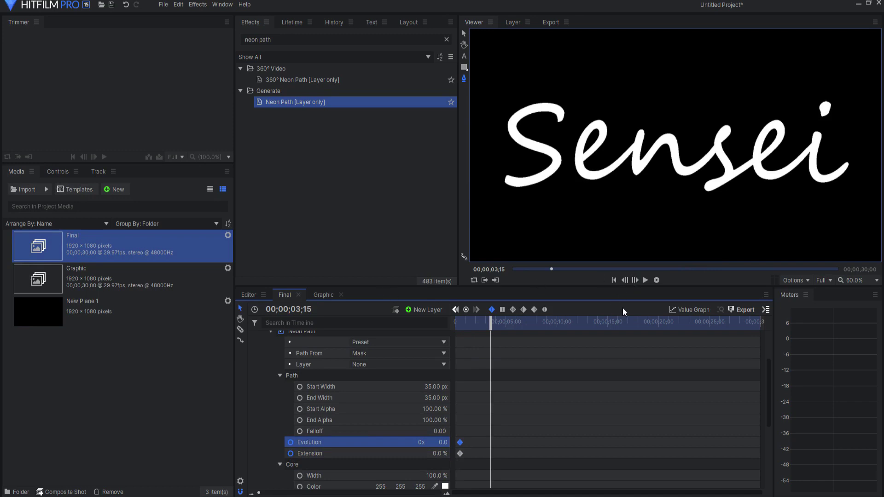
drag(440, 453, 508, 452)
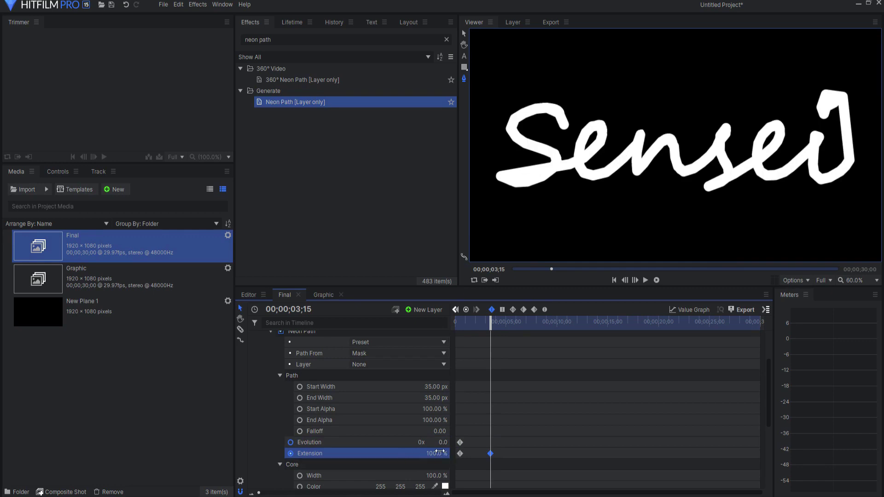
click(418, 442)
text(1)
key(Return)
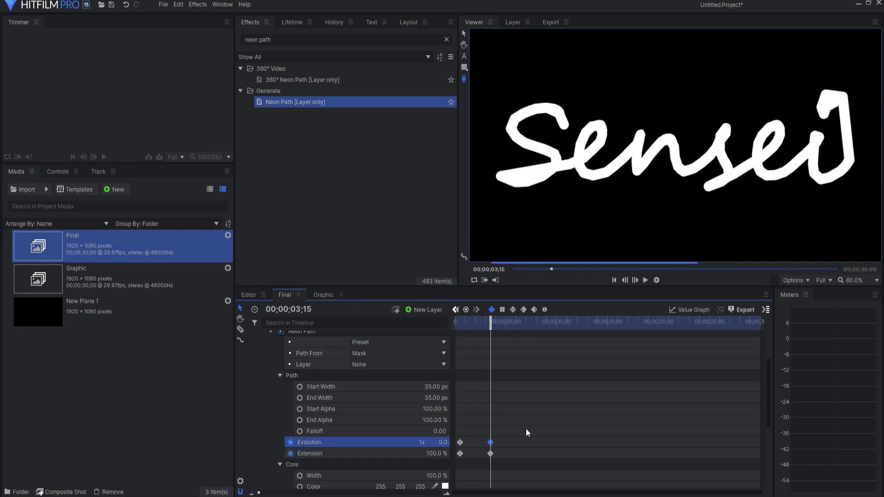
Step: Play the Sensei write-on animation from the start
click(615, 280)
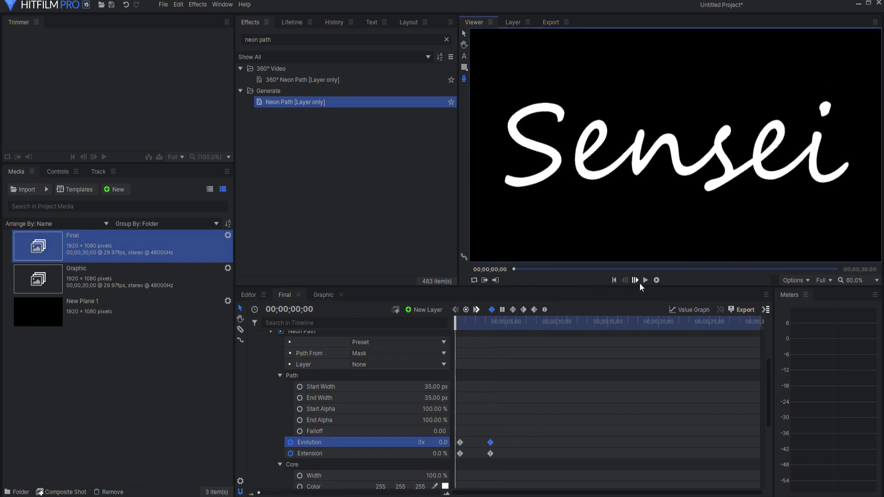
click(644, 281)
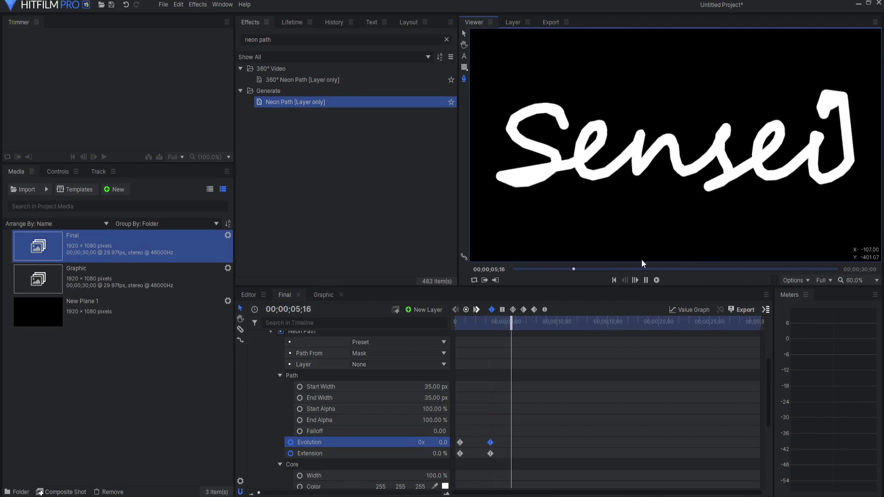
click(645, 280)
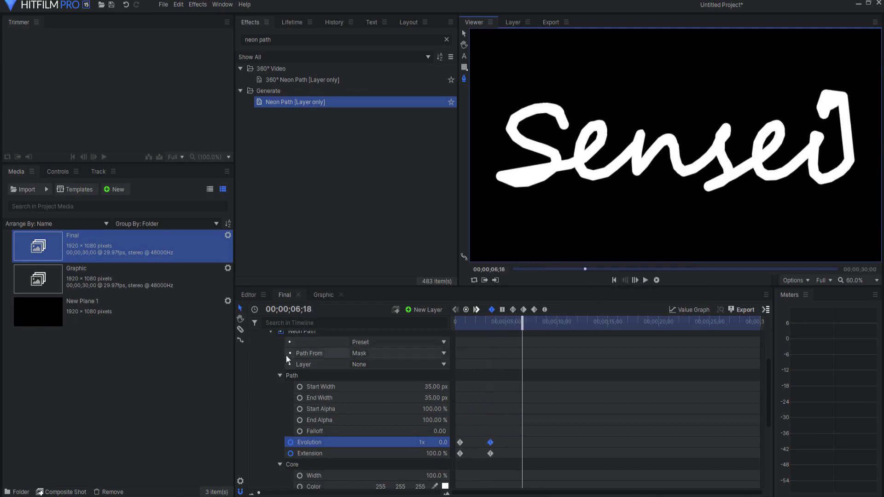
scroll(286, 355, up, 3)
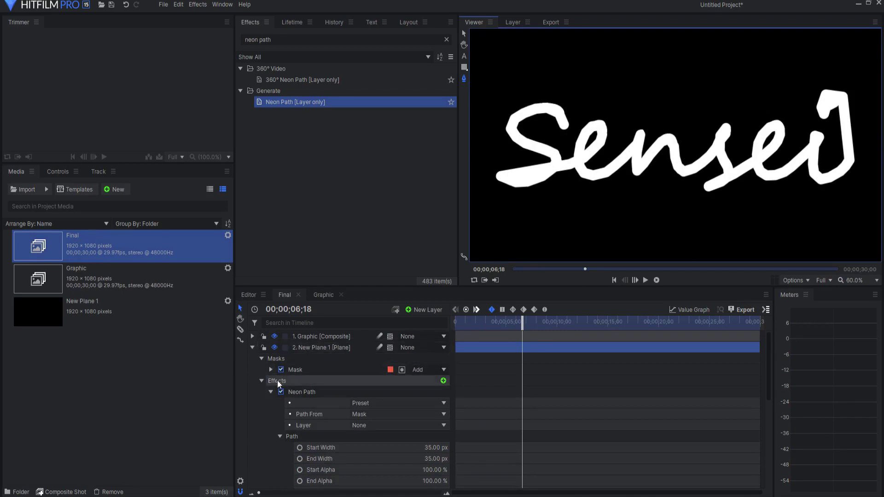
Step: Add Demult to New Plane 1, then rewind to the first frame and collapse the layer
click(270, 392)
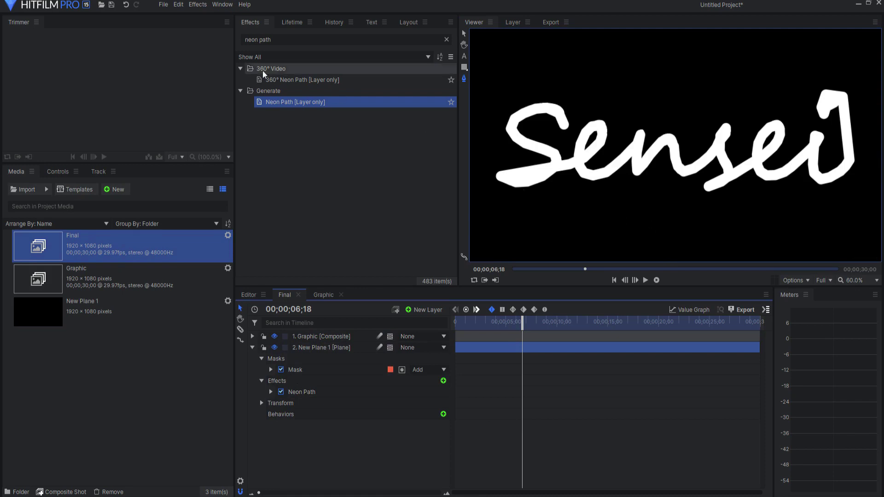
drag(292, 35, 229, 36)
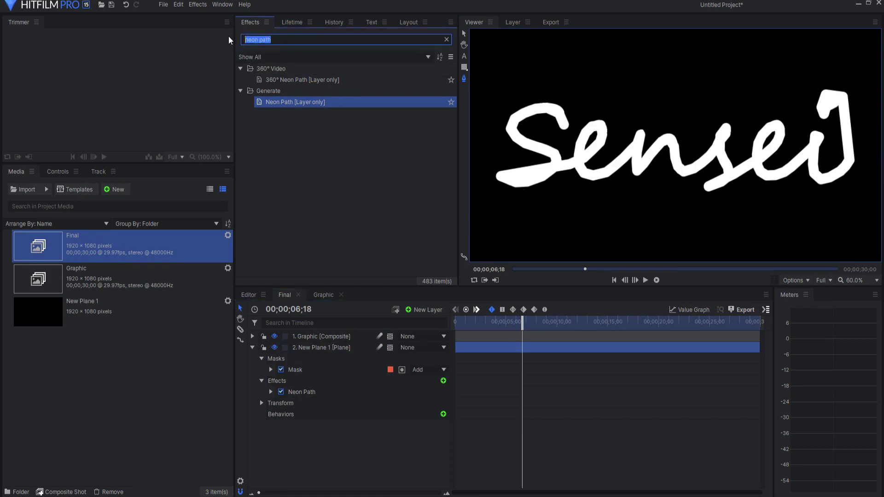
text(c)
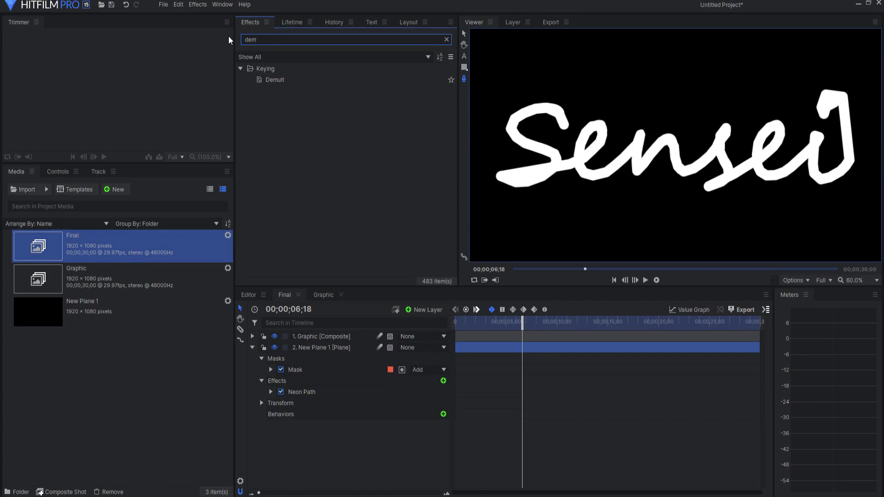
drag(280, 81, 312, 353)
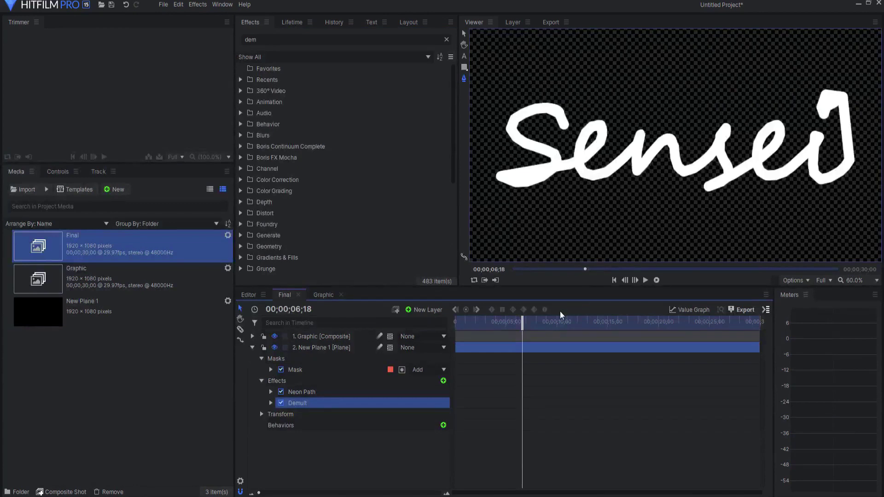
drag(521, 325, 408, 309)
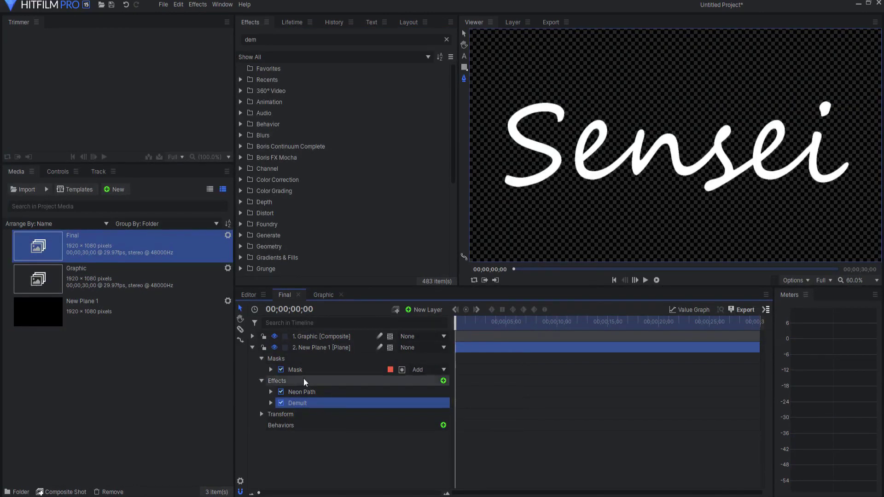
click(252, 347)
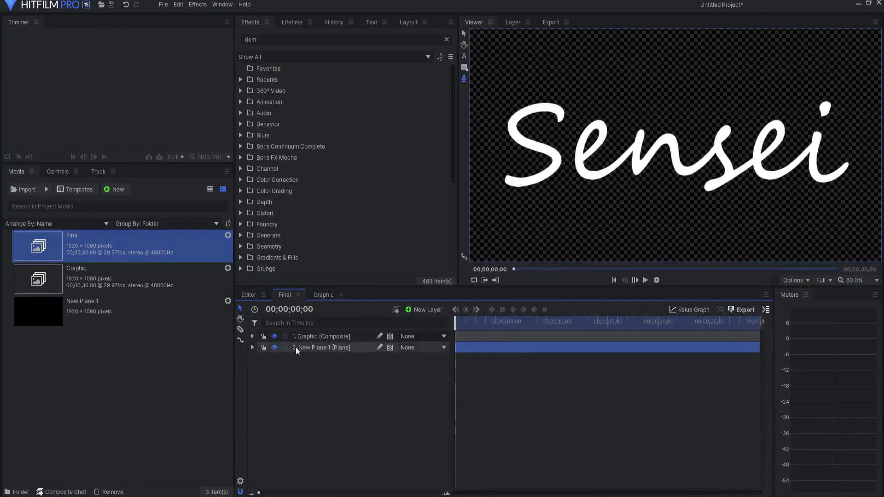
Step: Add a visible New Grade layer below Graphic [Composite], then select the Graphic layer
click(429, 308)
click(424, 343)
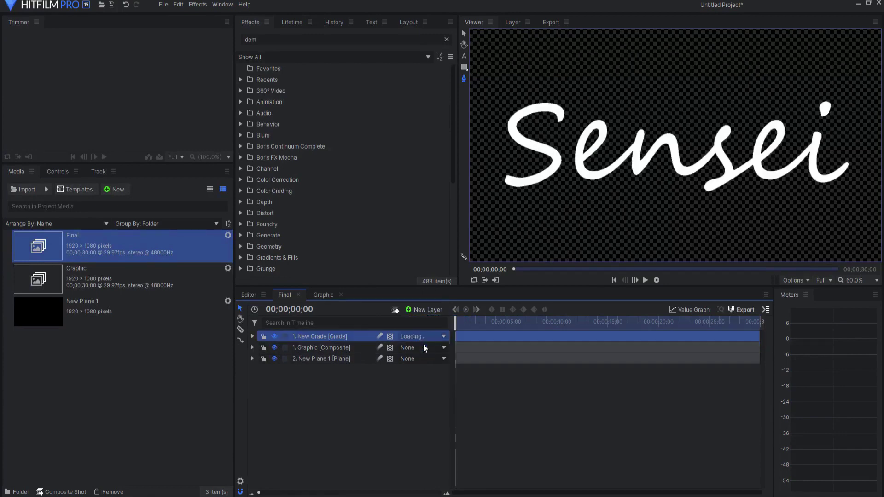
drag(331, 337, 326, 357)
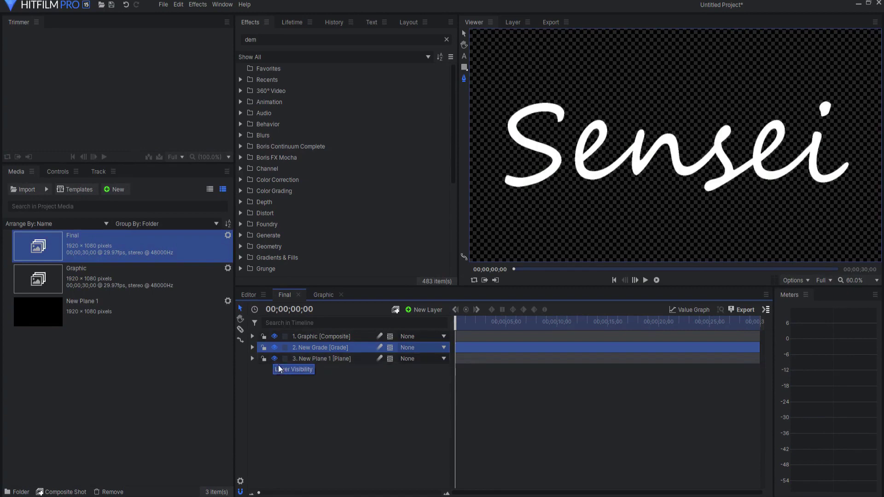
click(274, 348)
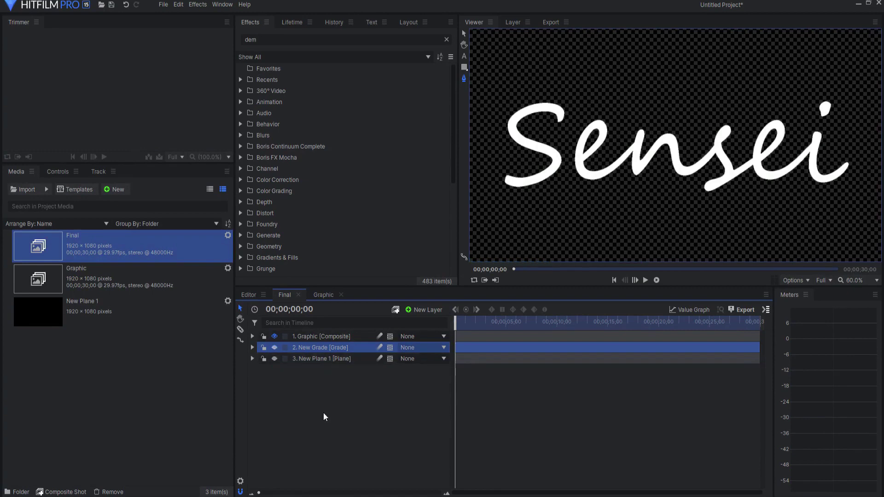
click(301, 338)
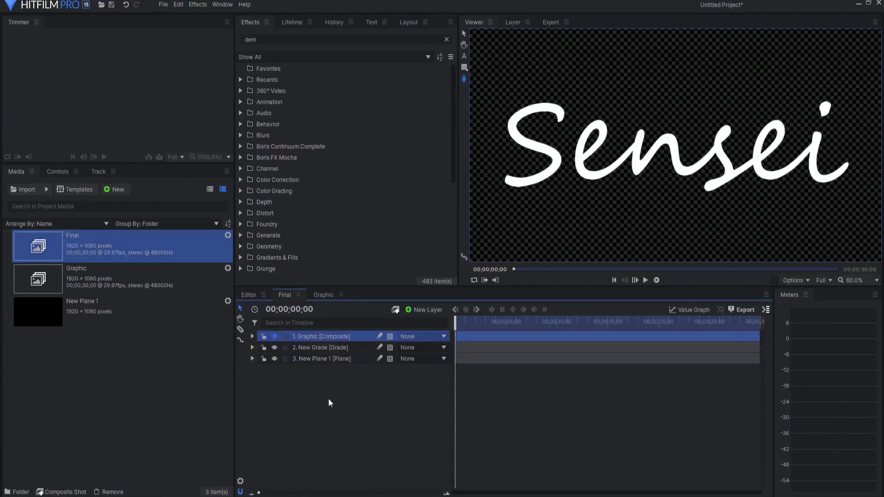
double_click(263, 39)
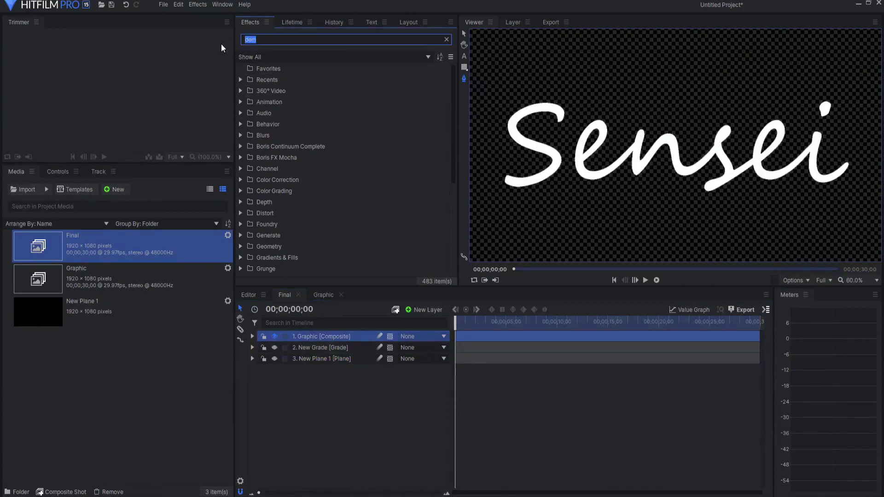
text(set)
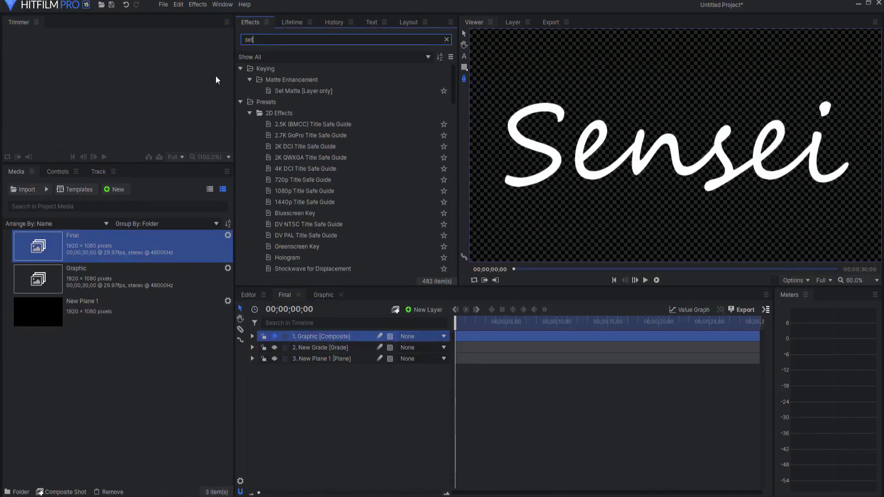
Step: Apply Set Matte to the Graphic layer with New Grade as its source layer
drag(291, 92, 308, 274)
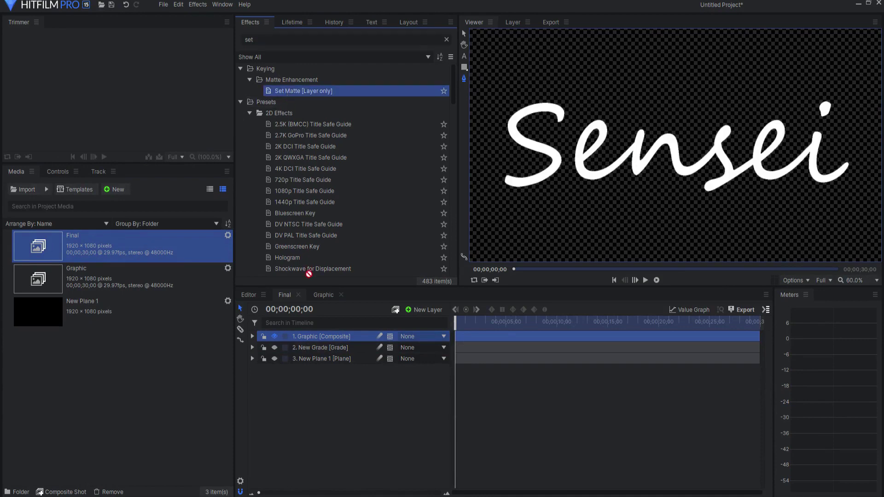
drag(305, 336, 305, 337)
click(270, 370)
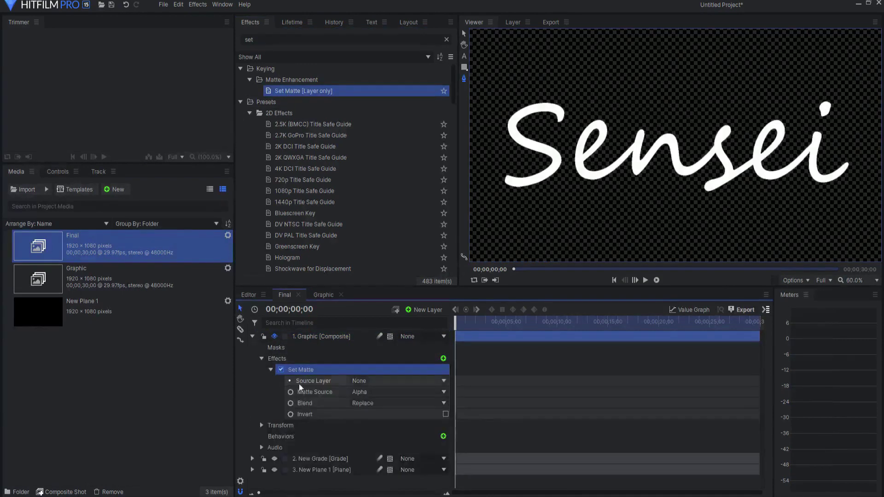
click(376, 382)
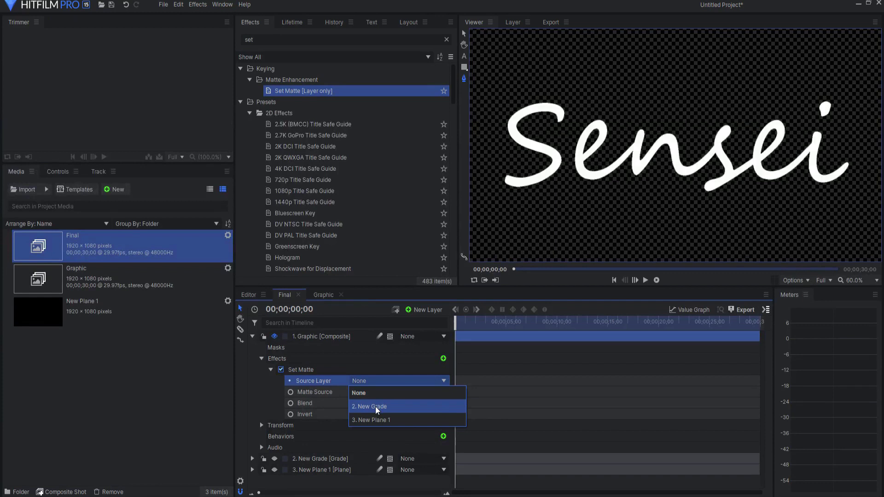
click(375, 407)
Step: Set the matte blend to Subtract, enable Invert, and return to the first frame
drag(456, 322, 507, 322)
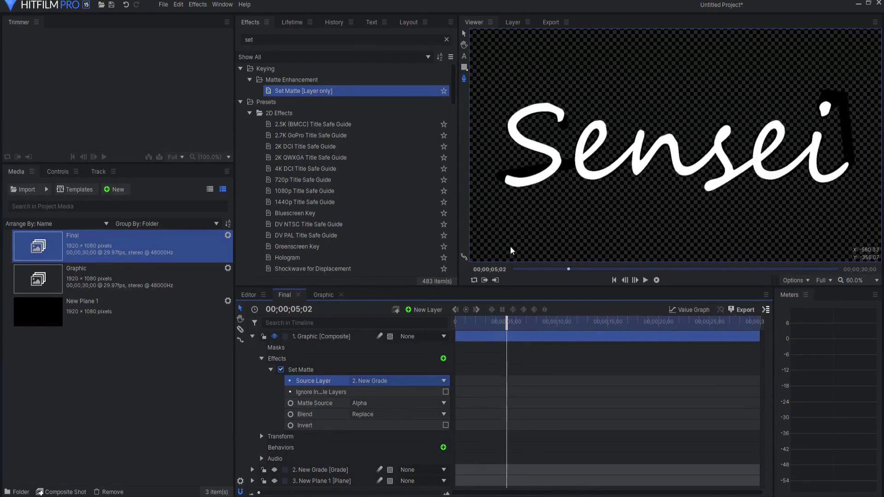
click(371, 416)
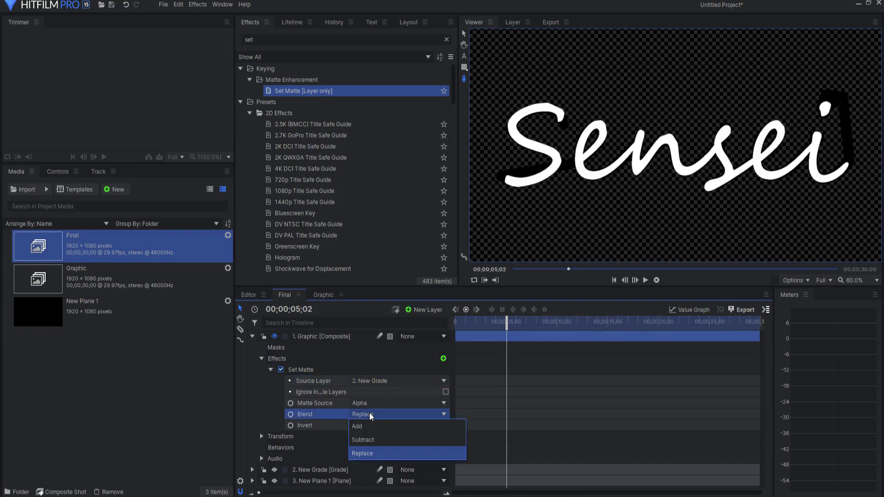
click(371, 444)
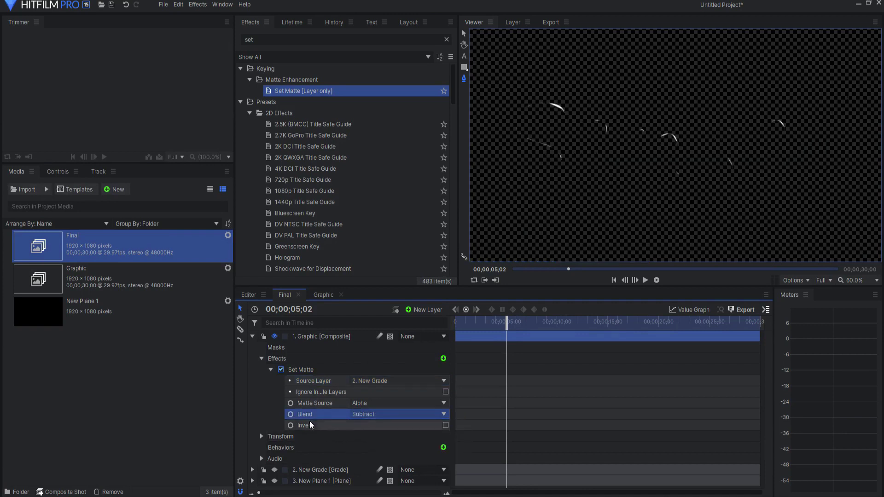
click(445, 425)
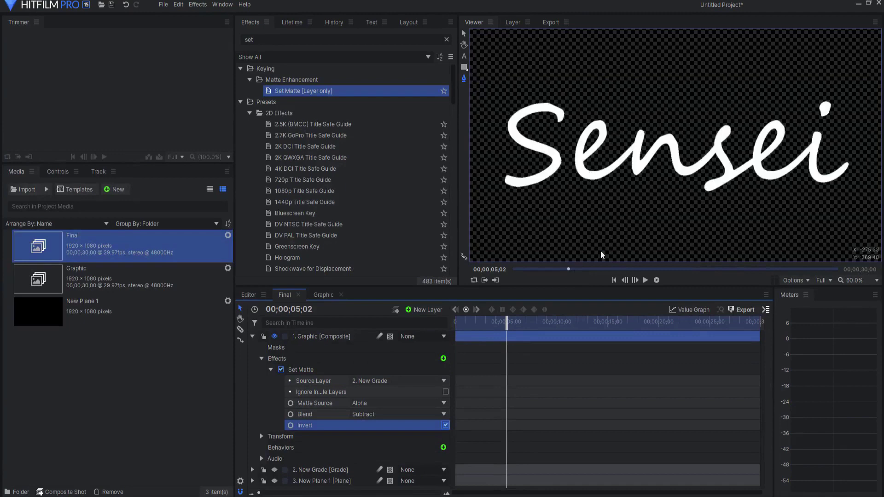
click(614, 280)
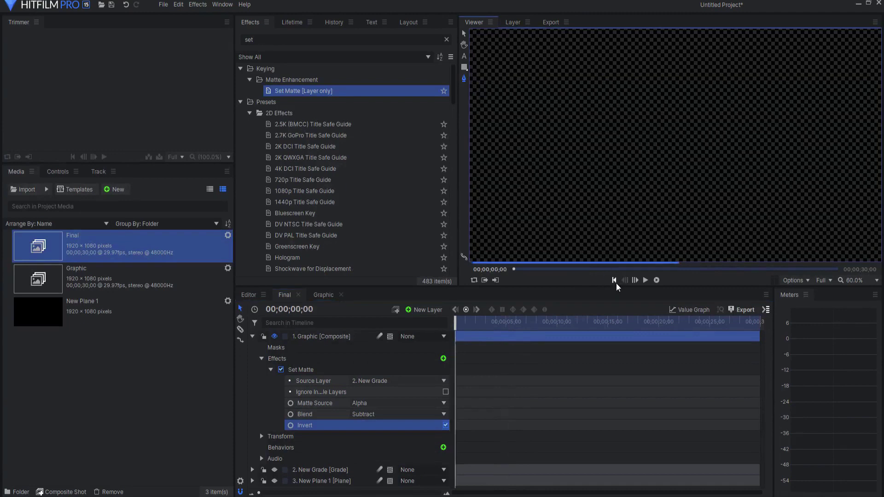
Step: Play the Sensei write-on in the Viewer, then pause it
click(645, 281)
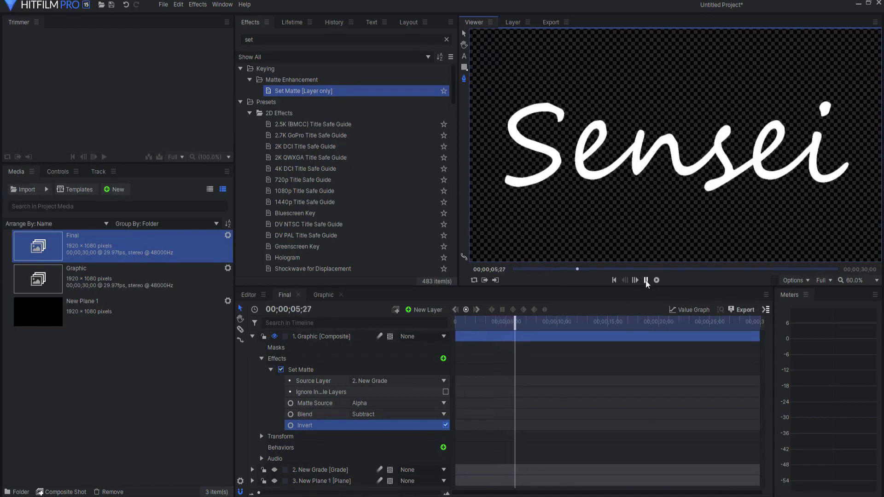
click(646, 281)
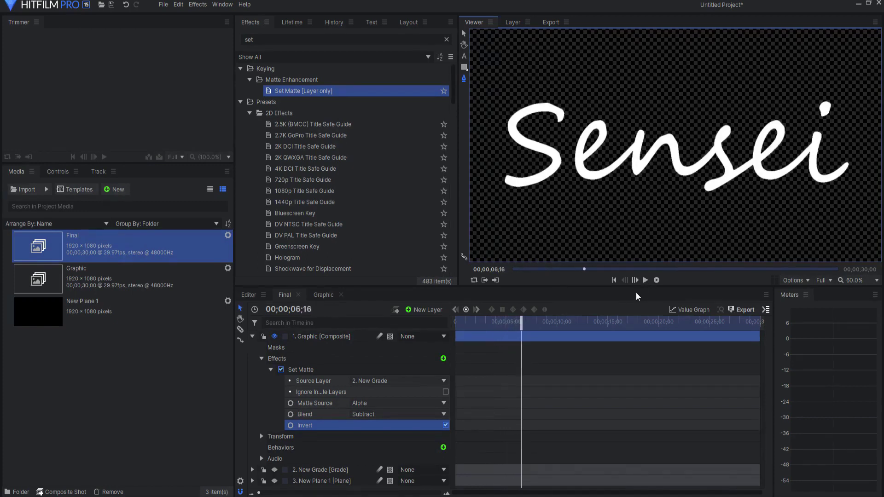